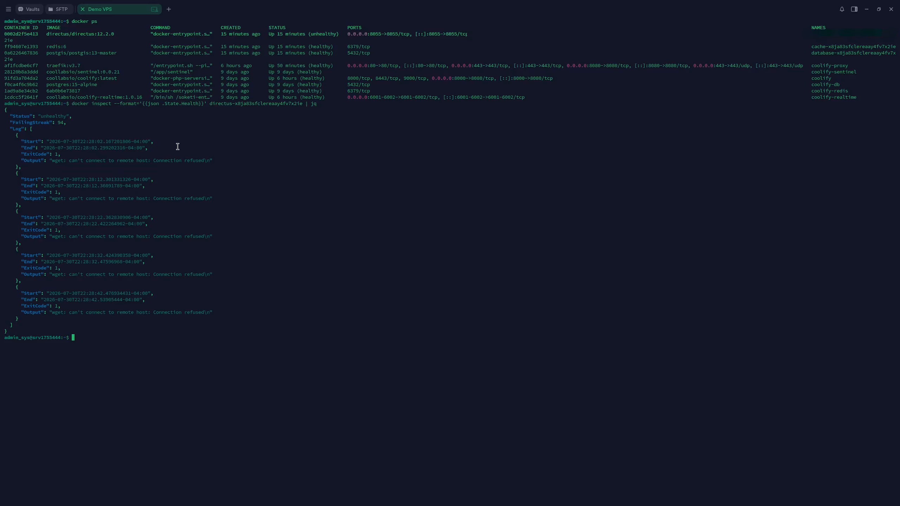
- Open the service stack's Docker Compose file for editing and select localhost in the Directus healthcheck URL
{"action": "left_click", "coordinate": [879, 9]}
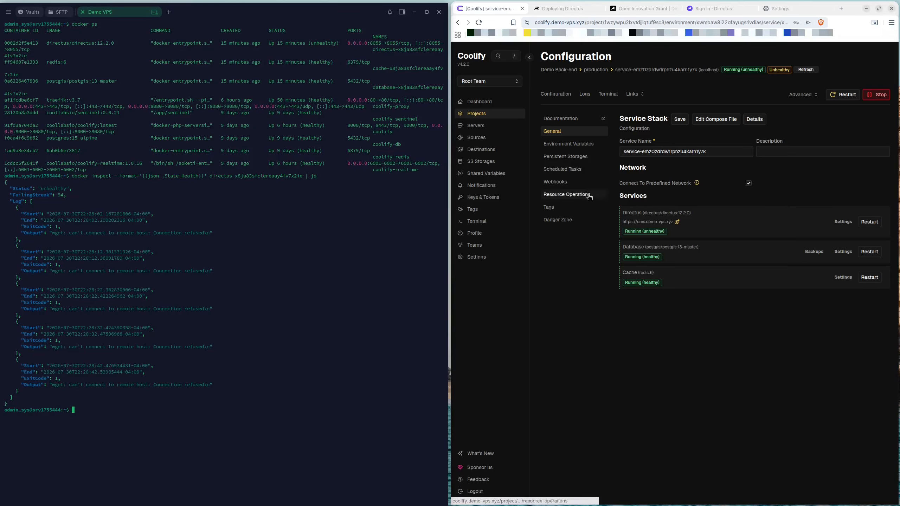
{"action": "left_click", "coordinate": [715, 119]}
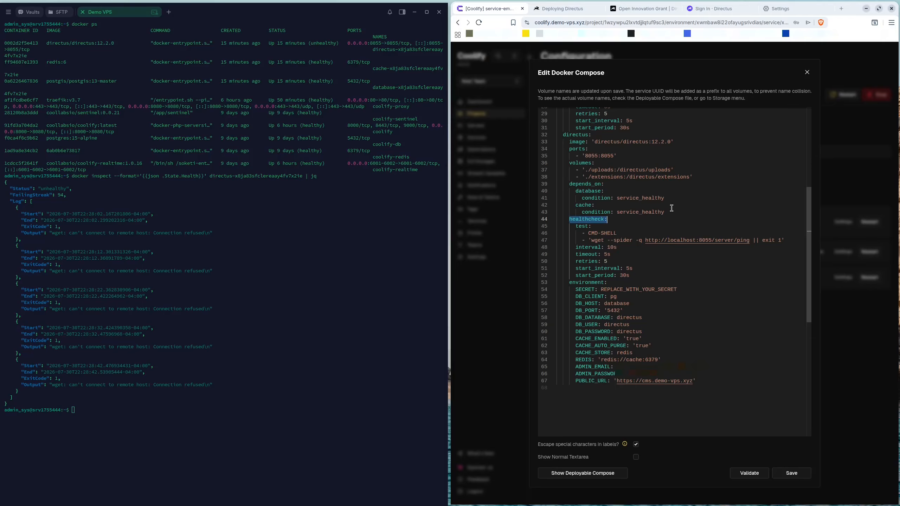
{"action": "left_click", "coordinate": [667, 241]}
{"action": "left_click_drag", "start_coordinate": [667, 241], "coordinate": [695, 241]}
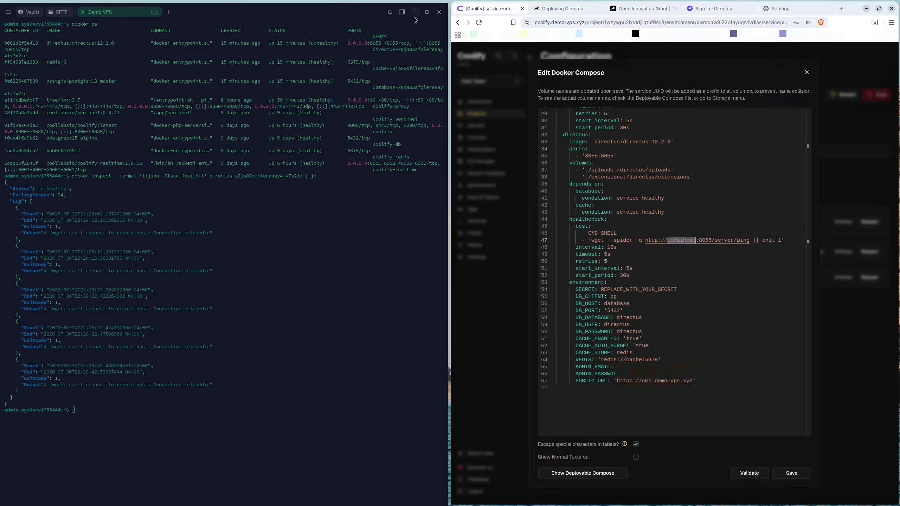
- Examine the Directus container's port mapping in the enlarged terminal listing, then restore the side-by-side view
{"action": "left_click", "coordinate": [427, 12]}
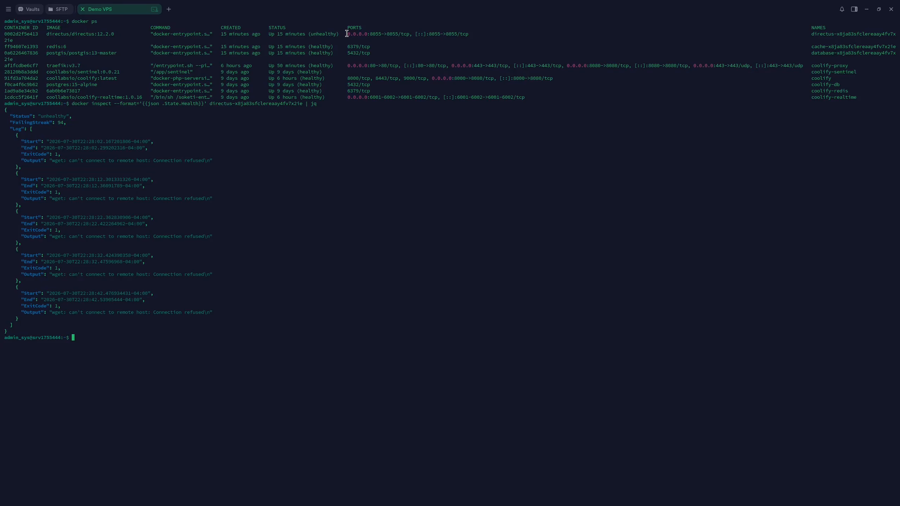
{"action": "left_click_drag", "start_coordinate": [347, 34], "coordinate": [398, 37]}
{"action": "left_click", "coordinate": [388, 46]}
{"action": "left_click", "coordinate": [879, 8]}
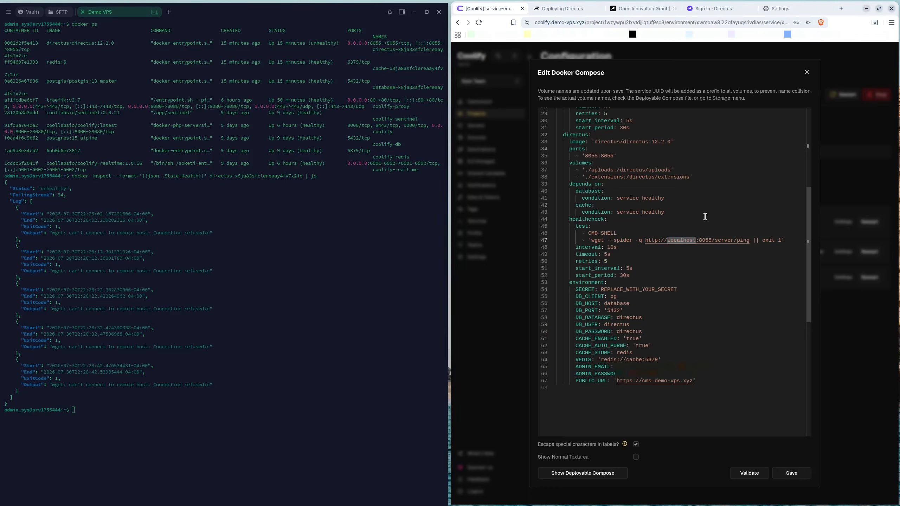
- Replace the host in the Directus healthcheck URL with 127.0.0.1, save the compose file and close the editor
{"action": "key", "text": "BackSpace"}
{"action": "key", "text": "BackSpace"}
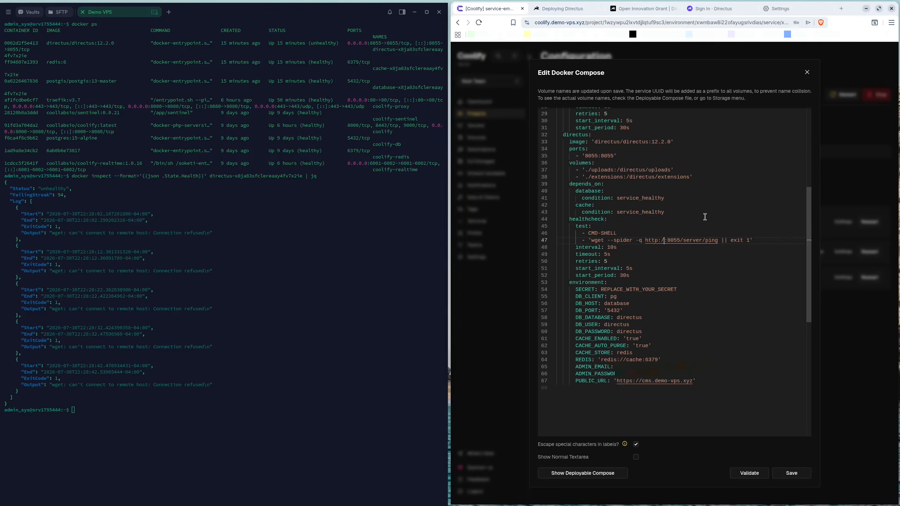
{"action": "type", "text": "/127."}
{"action": "type", "text": "0.0.1"}
{"action": "left_click", "coordinate": [793, 474]}
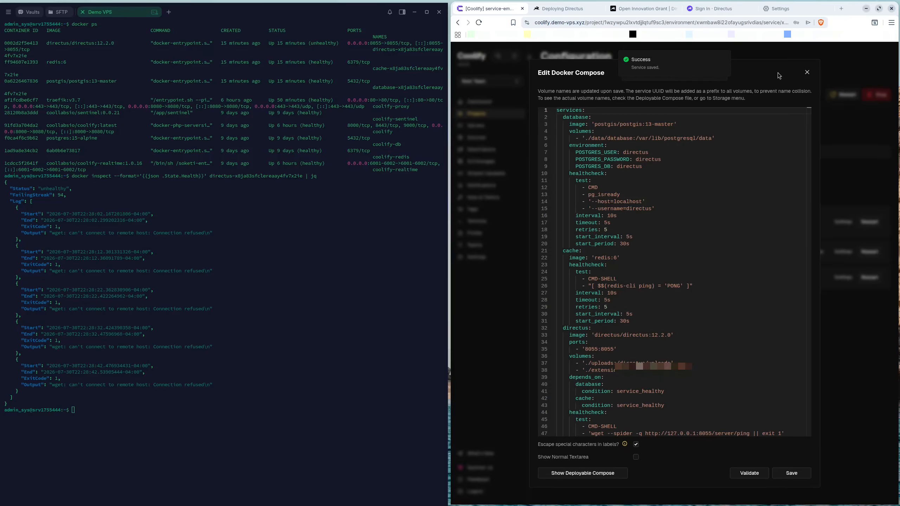
{"action": "left_click", "coordinate": [806, 73]}
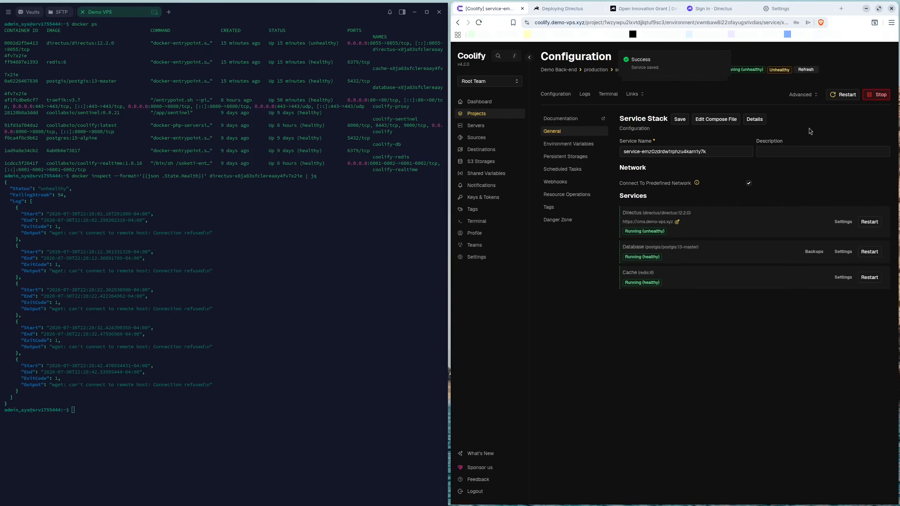
- Restart the service stack and close its startup log once all containers have started
{"action": "left_click", "coordinate": [833, 95]}
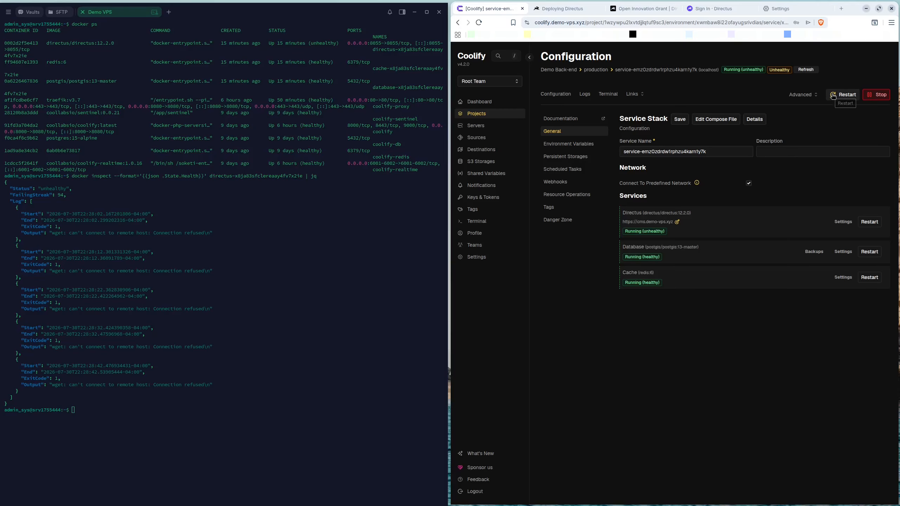
{"action": "left_click", "coordinate": [786, 312]}
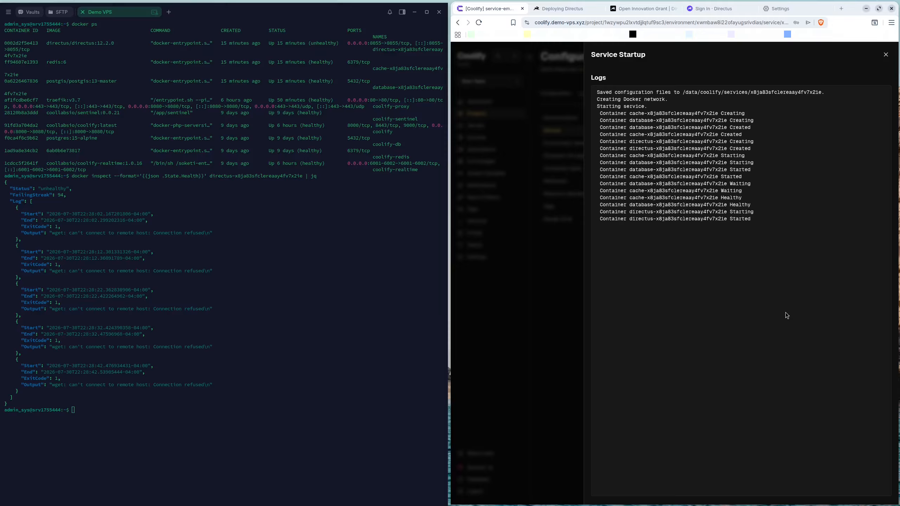
{"action": "left_click", "coordinate": [886, 54]}
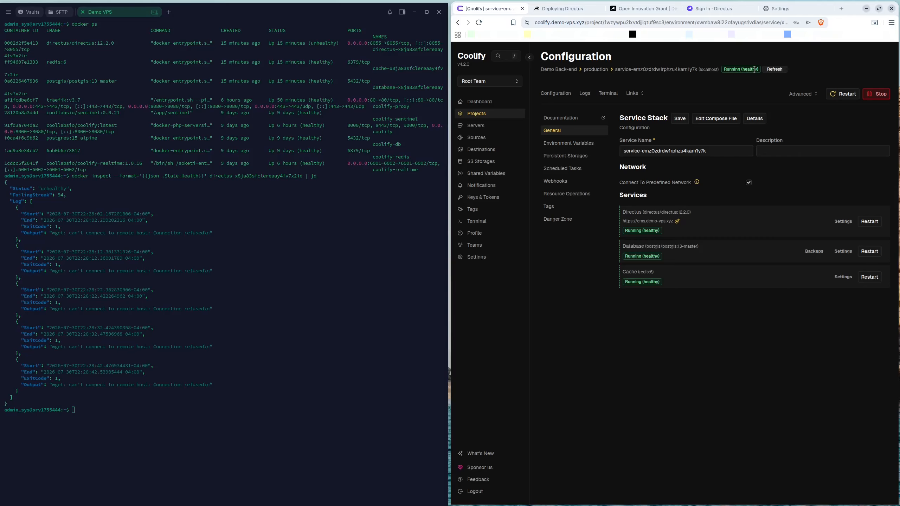
- Clear the terminal and run docker ps twice to check the health status of the restarted Directus container
{"action": "left_click", "coordinate": [88, 408]}
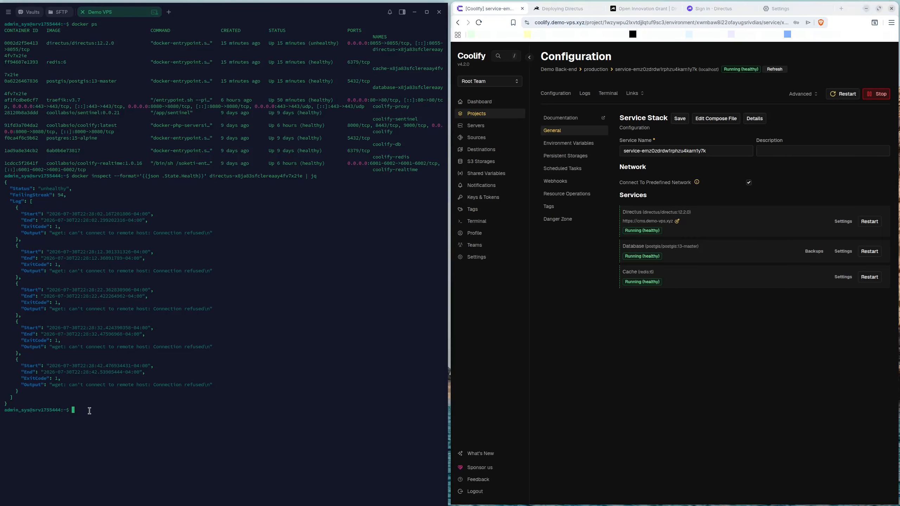
{"action": "type", "text": "clear"}
{"action": "key", "text": "Return"}
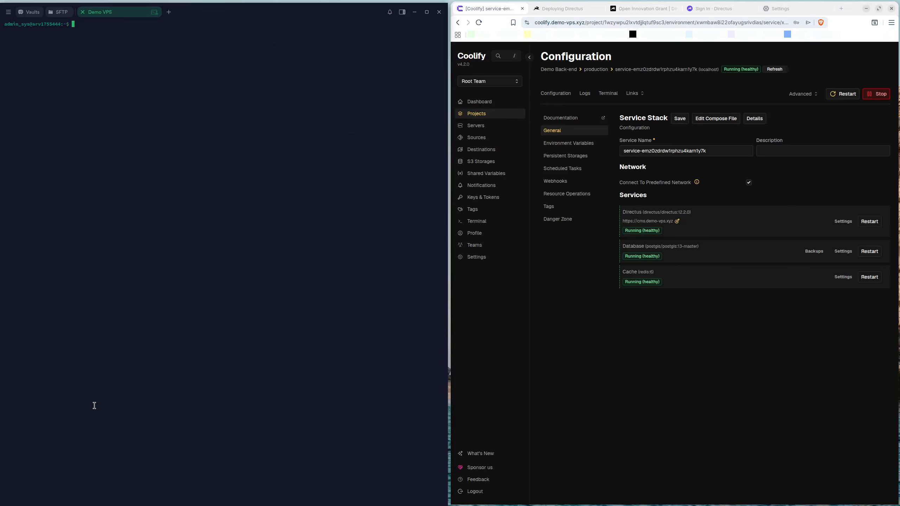
{"action": "type", "text": "docker ps"}
{"action": "key", "text": "Return"}
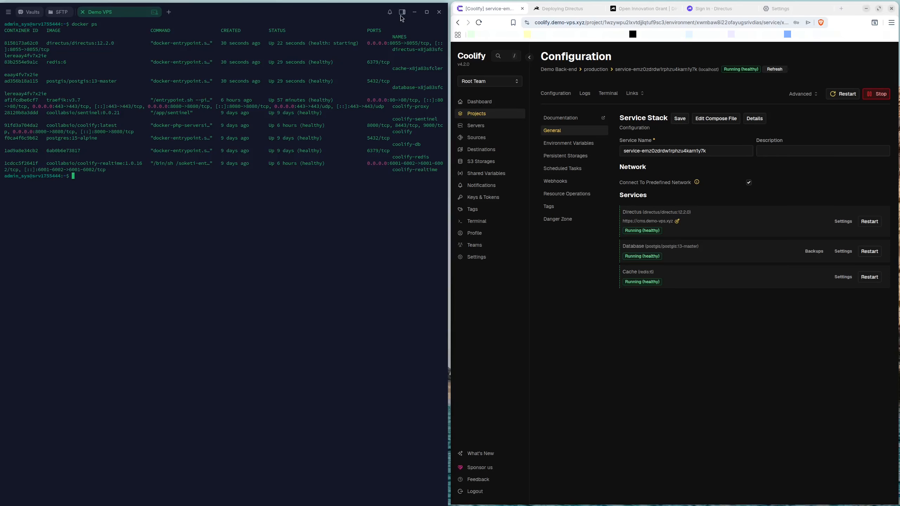
{"action": "left_click", "coordinate": [426, 11]}
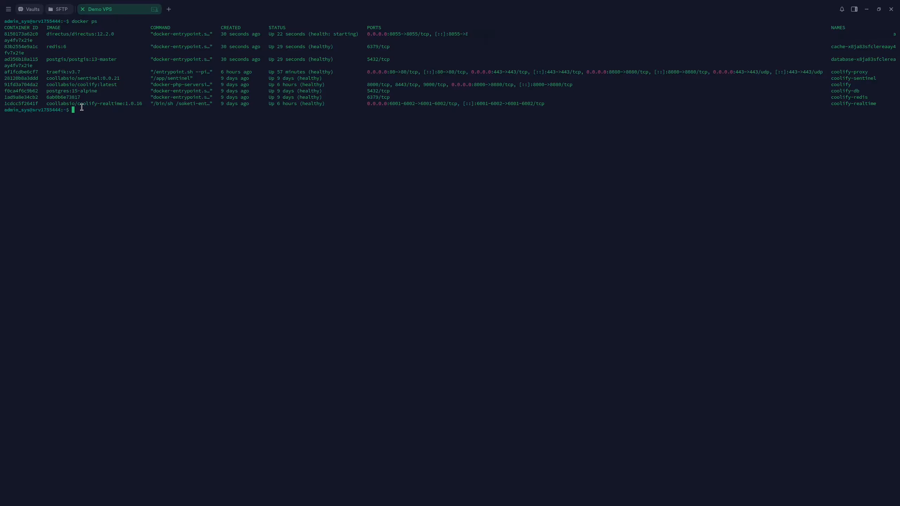
{"action": "key", "text": "Up"}
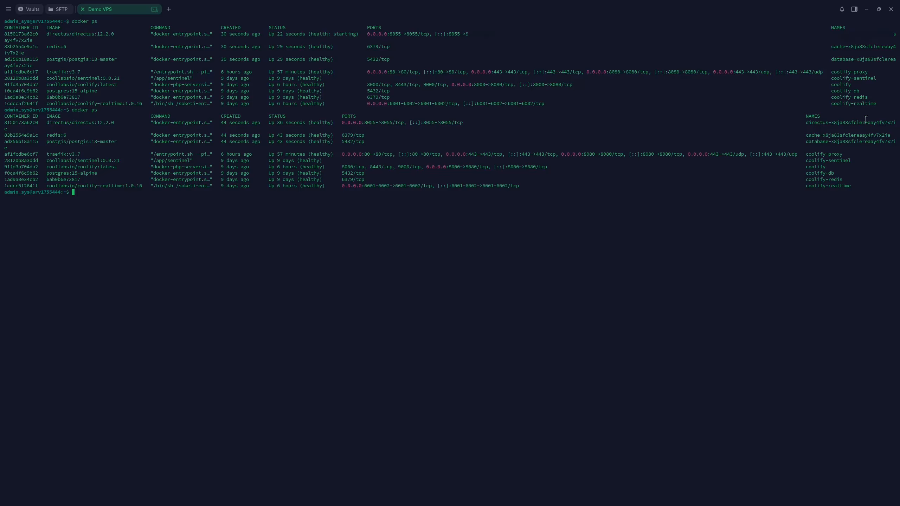
{"action": "left_click", "coordinate": [881, 11]}
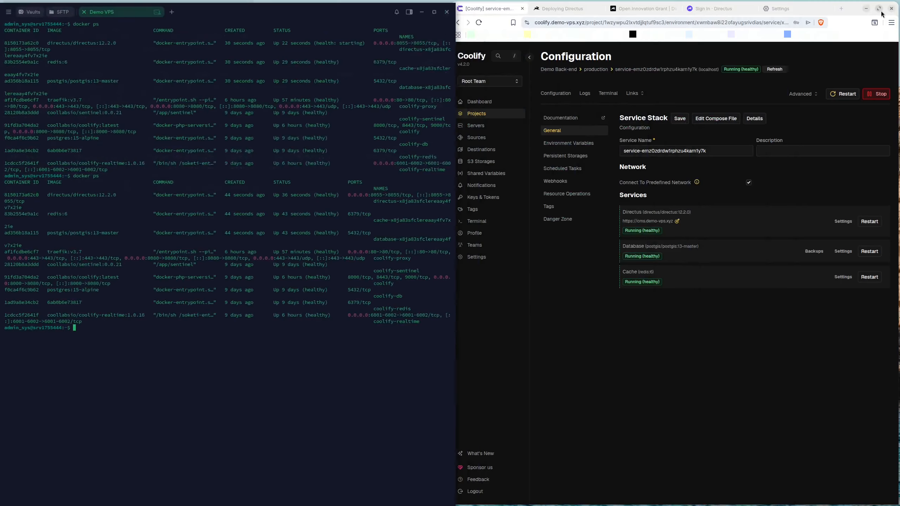
{"action": "left_click", "coordinate": [479, 22]}
{"action": "left_click", "coordinate": [479, 23]}
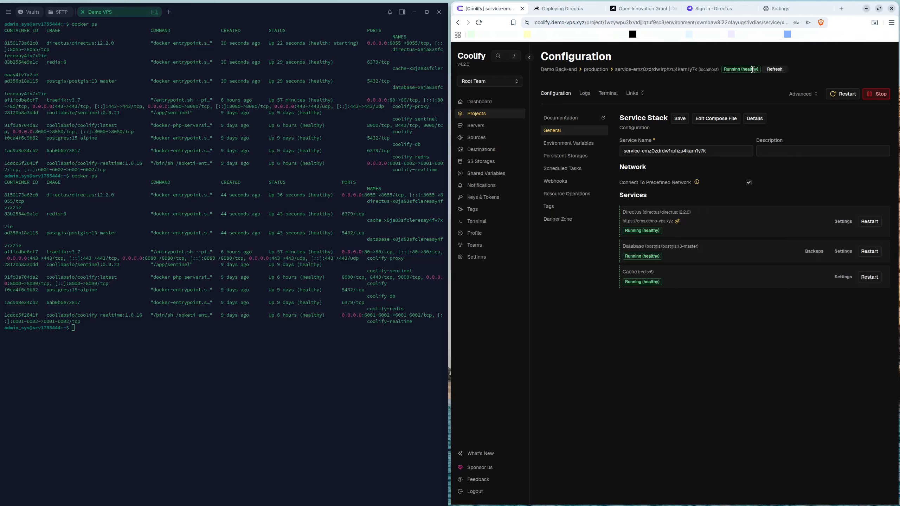
{"action": "left_click", "coordinate": [643, 91]}
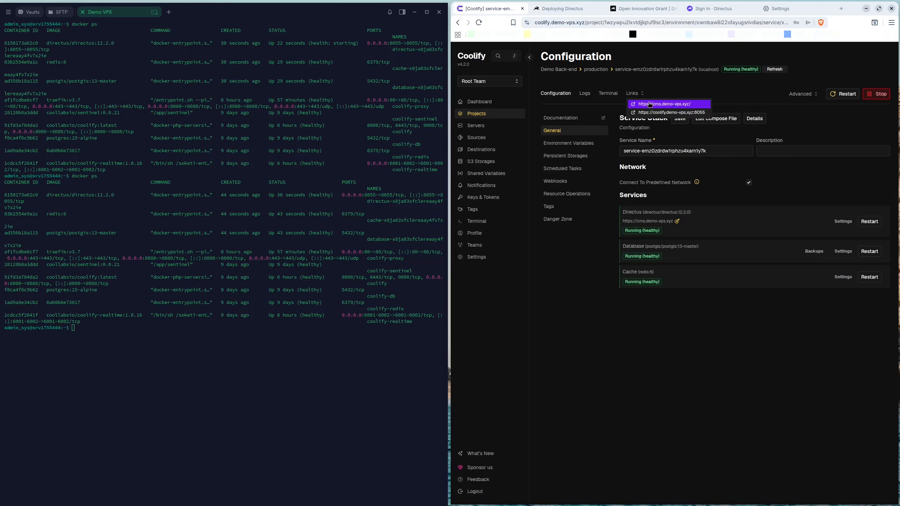
{"action": "left_click", "coordinate": [669, 104]}
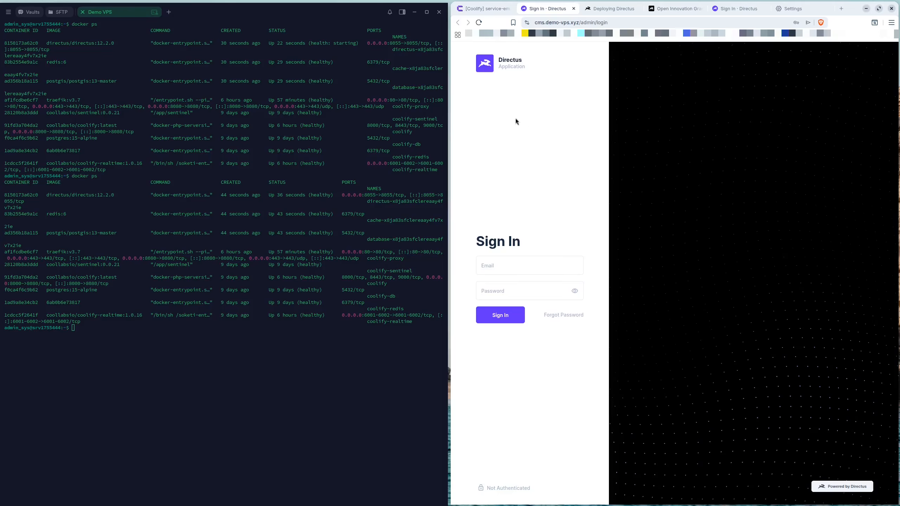
- Examine the full address of the Directus sign-in page, including its https protocol and domain
{"action": "left_click", "coordinate": [529, 23]}
{"action": "left_click", "coordinate": [535, 24]}
{"action": "left_click", "coordinate": [535, 24]}
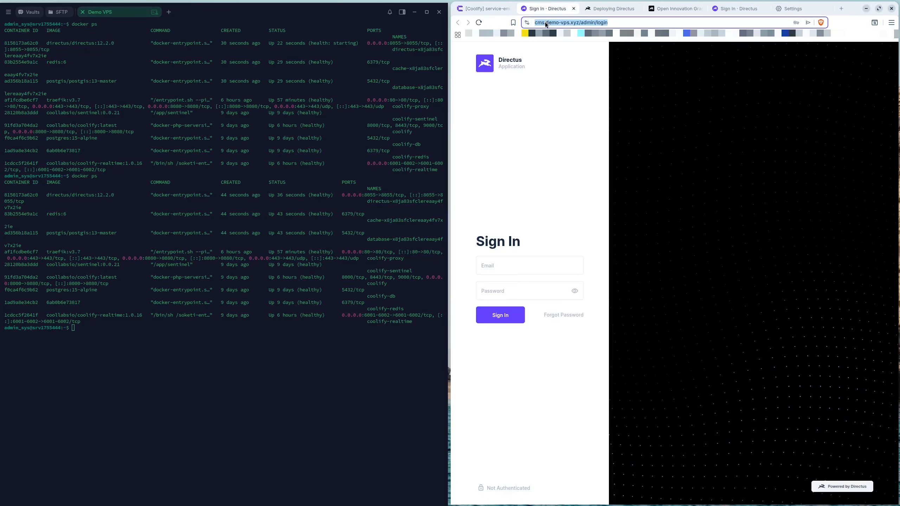
{"action": "left_click", "coordinate": [609, 23]}
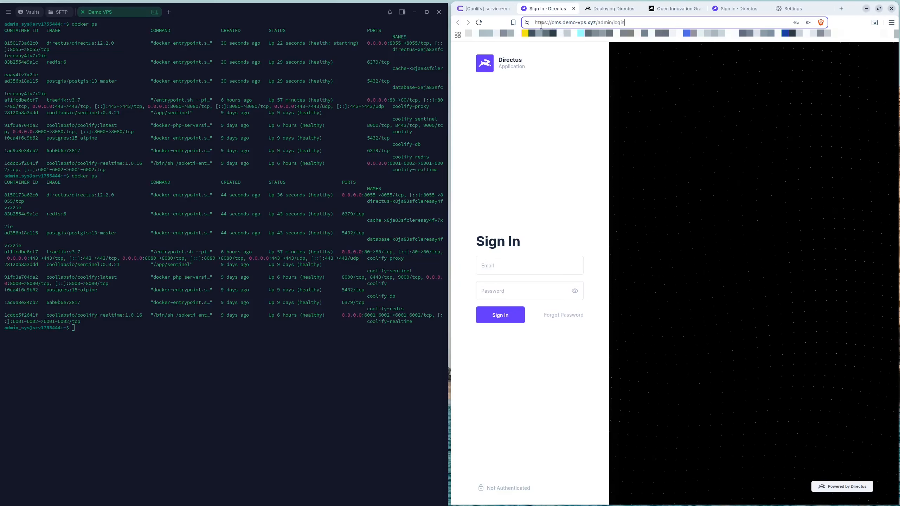
{"action": "left_click", "coordinate": [507, 124]}
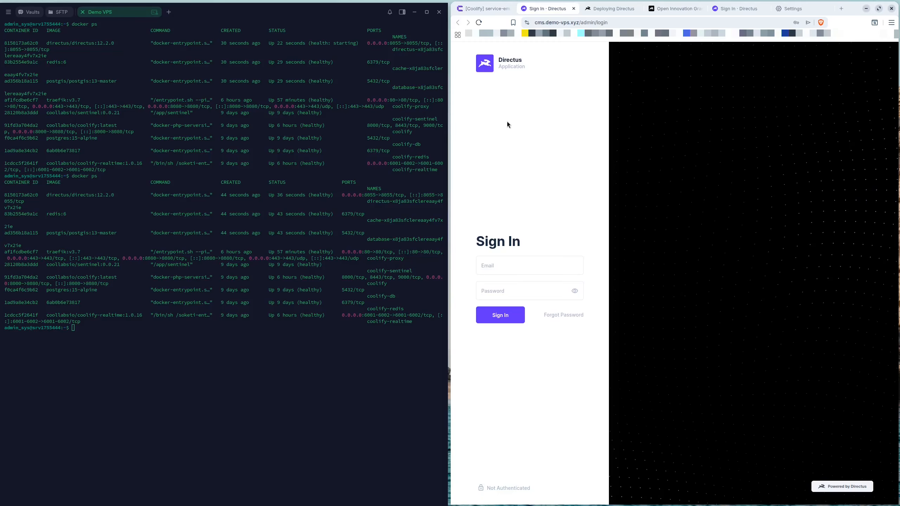
{"action": "left_click", "coordinate": [536, 24]}
{"action": "left_click", "coordinate": [536, 24]}
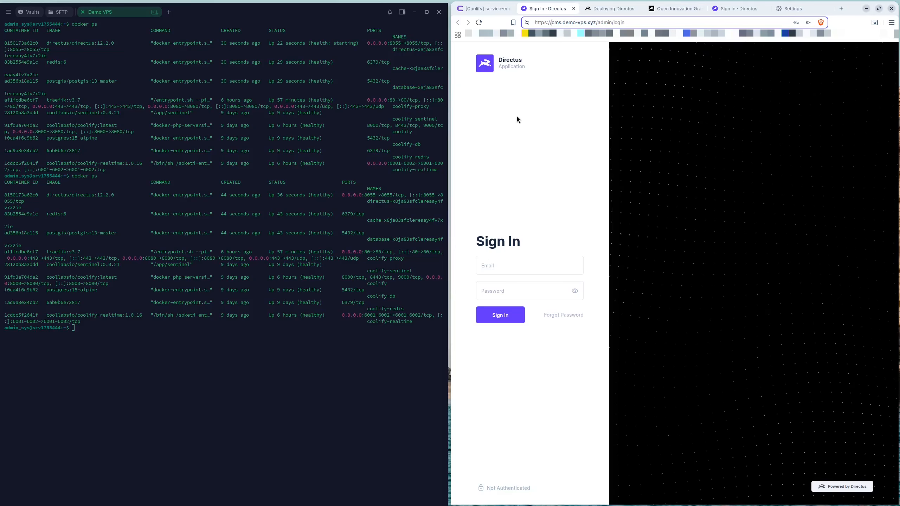
{"action": "left_click", "coordinate": [555, 108]}
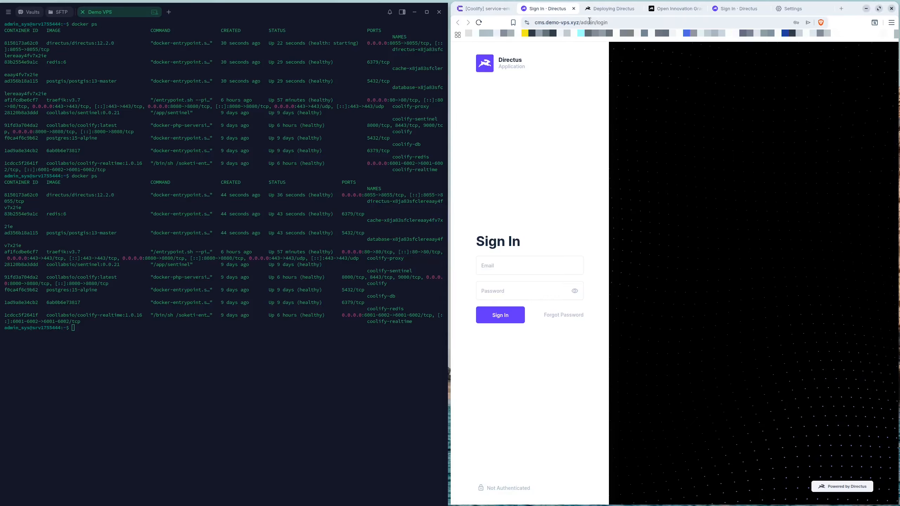
{"action": "left_click", "coordinate": [544, 23]}
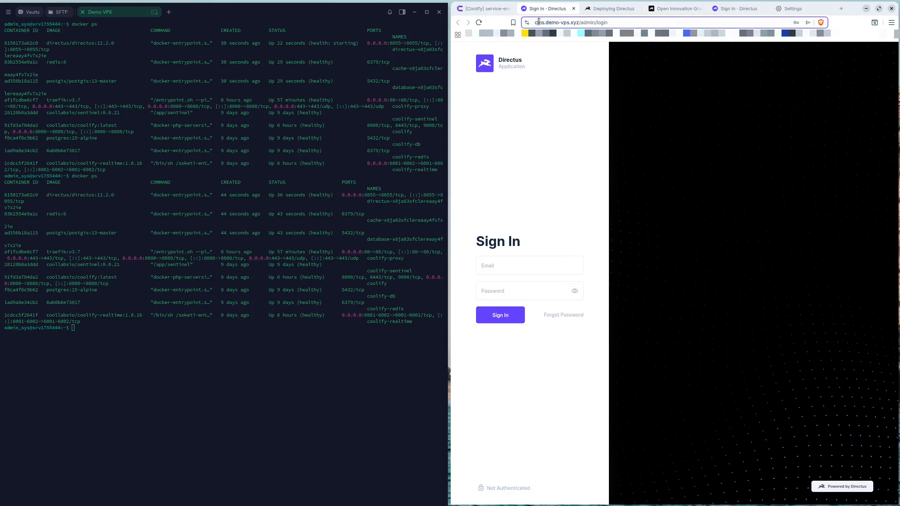
{"action": "left_click", "coordinate": [536, 23]}
{"action": "left_click", "coordinate": [512, 134]}
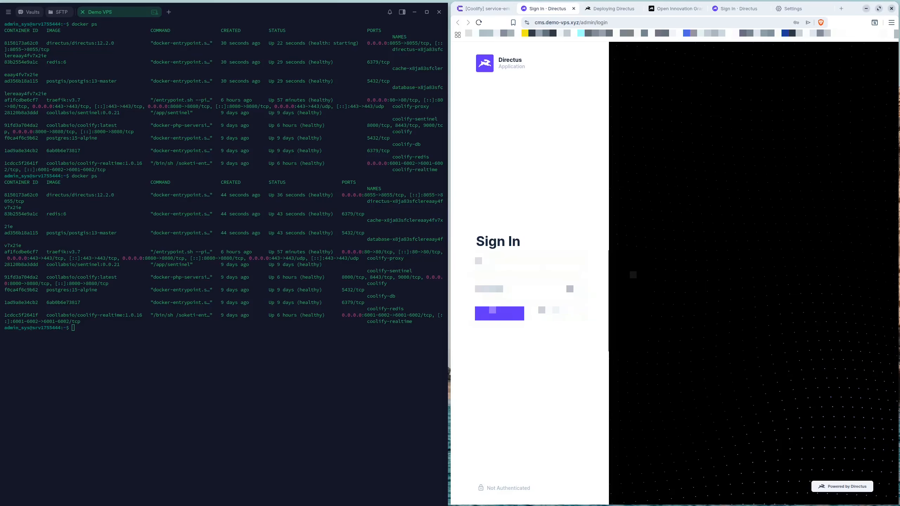
- Fill in the admin e-mail and password from the saved login and sign in to Directus
{"action": "left_click", "coordinate": [507, 263]}
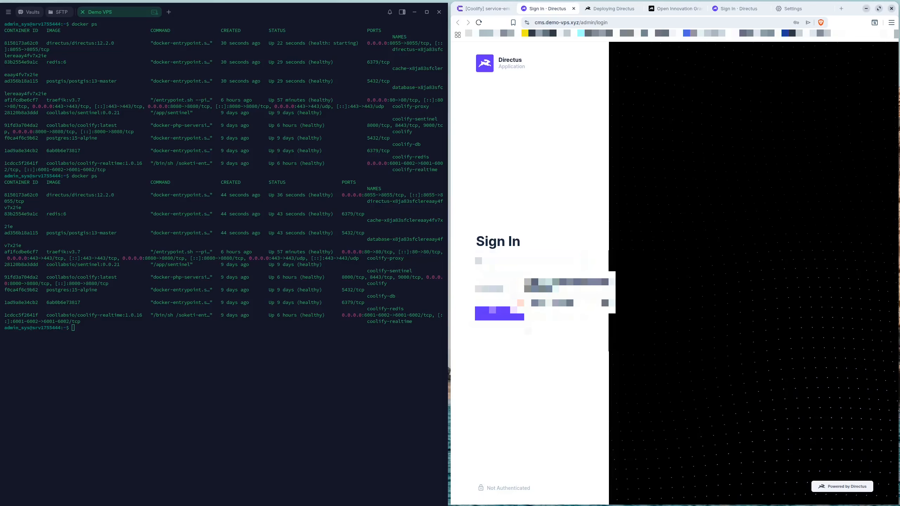
{"action": "left_click", "coordinate": [559, 286]}
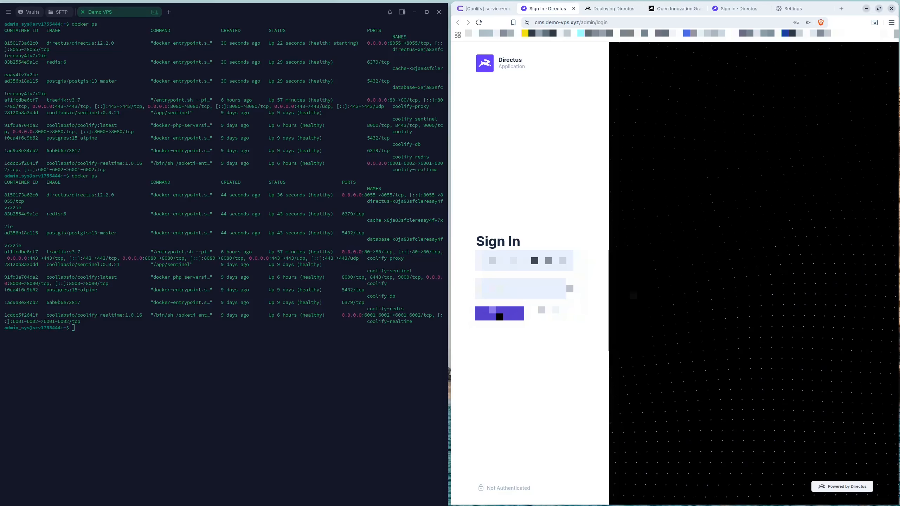
{"action": "left_click", "coordinate": [499, 316]}
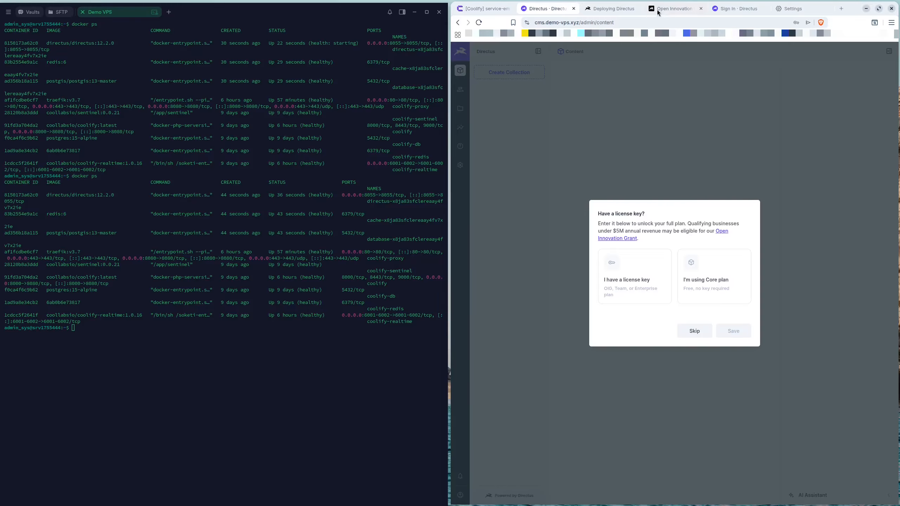
- Switch to the Open Innovation Grant application page and look through its Country/Region options without choosing one
{"action": "left_click", "coordinate": [668, 10]}
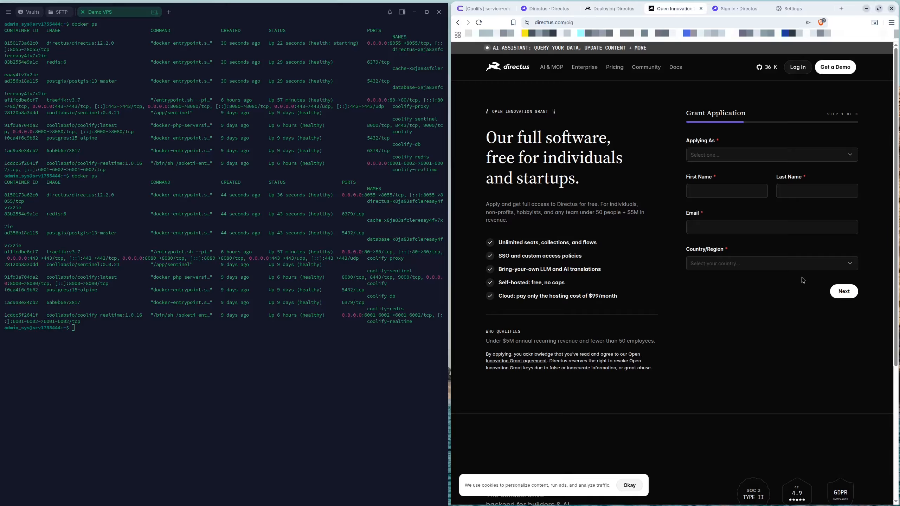
{"action": "left_click", "coordinate": [842, 265]}
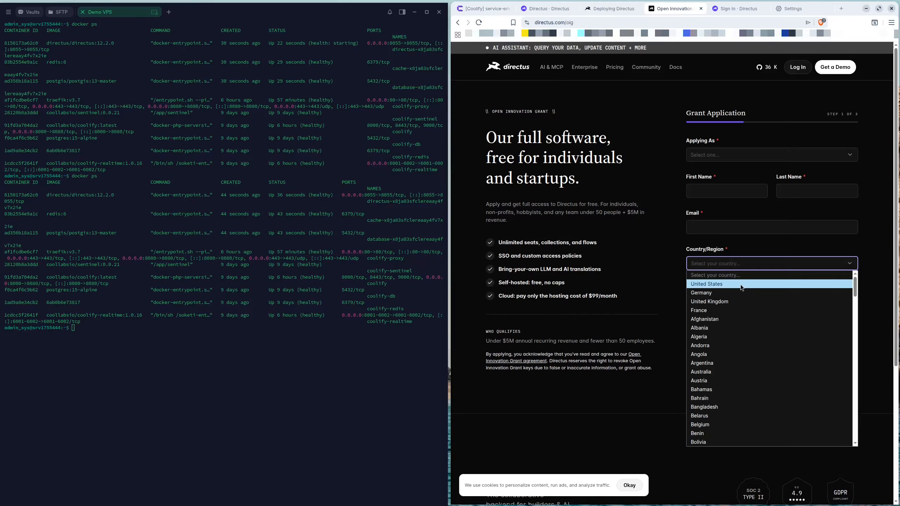
{"action": "scroll", "coordinate": [742, 317], "scroll_direction": "down", "scroll_amount": 5}
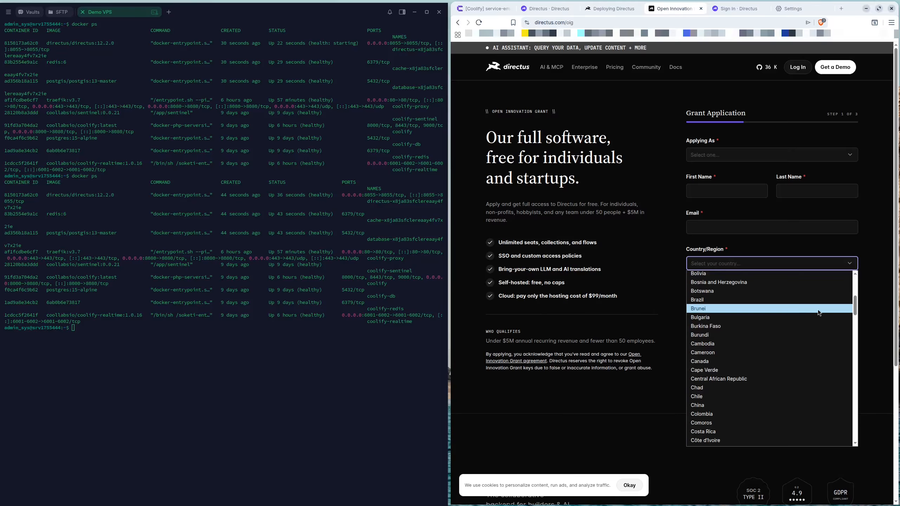
{"action": "left_click_drag", "start_coordinate": [852, 308], "coordinate": [730, 262]}
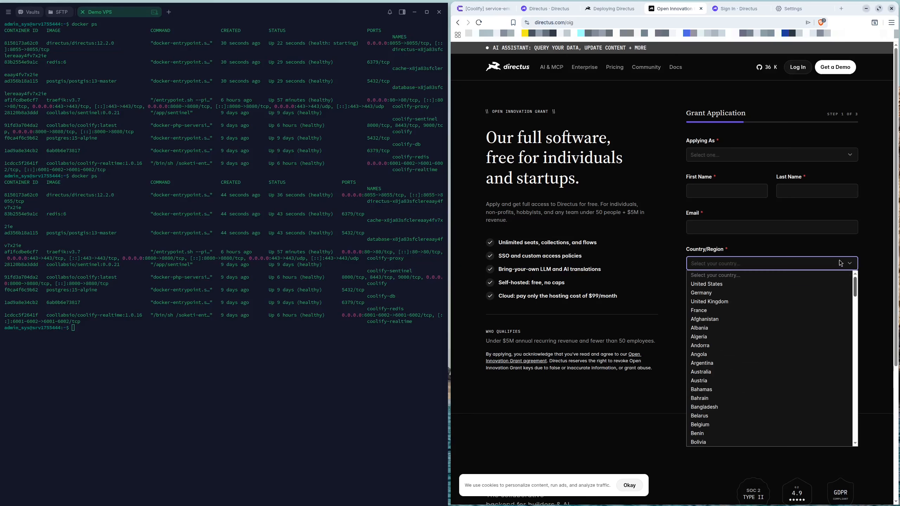
{"action": "left_click", "coordinate": [660, 247]}
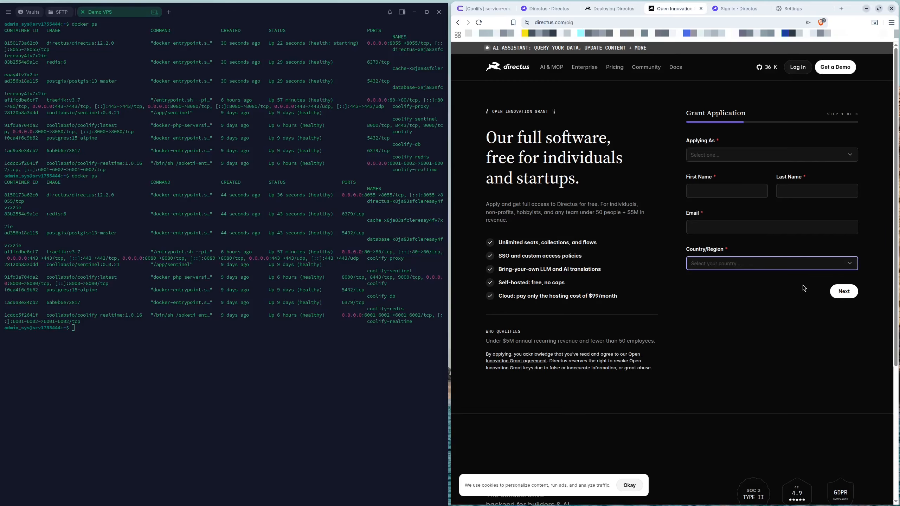
- Return to the Directus admin site, choose the option for having a license key, enter the license key and save it
{"action": "left_click", "coordinate": [482, 10]}
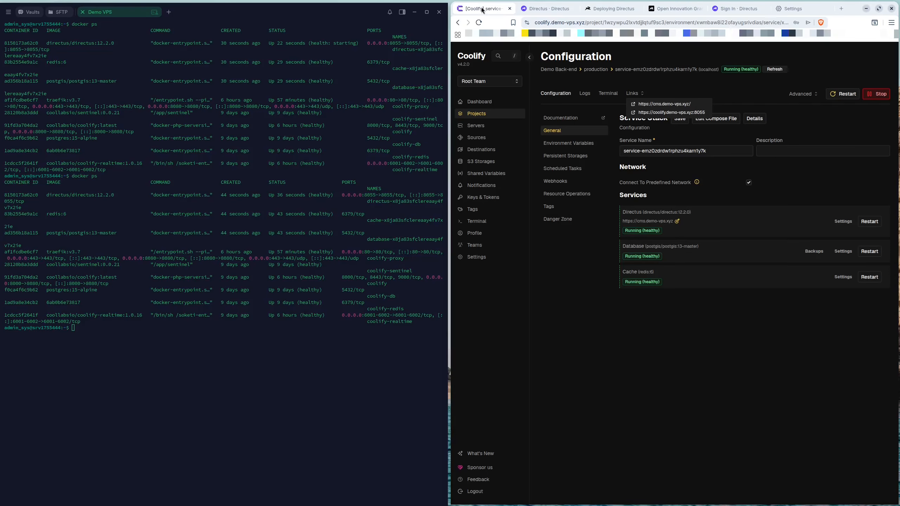
{"action": "left_click", "coordinate": [545, 9]}
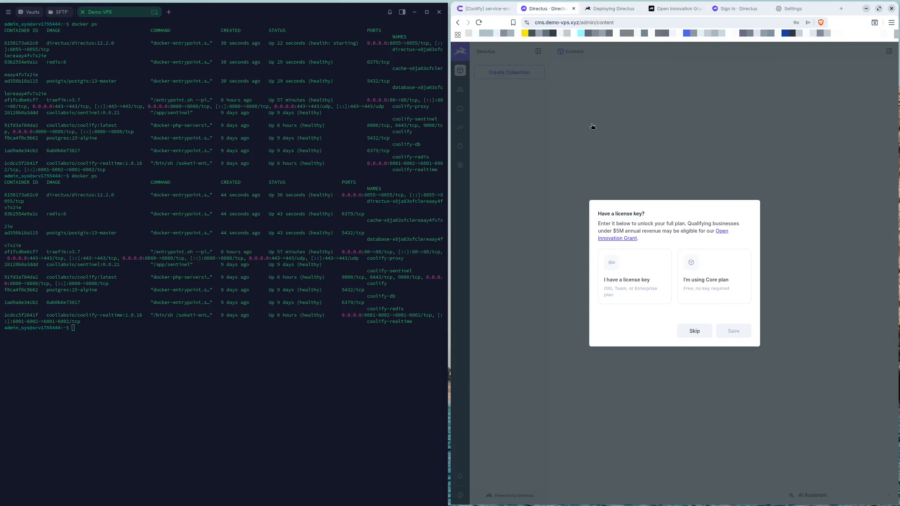
{"action": "left_click", "coordinate": [645, 278]}
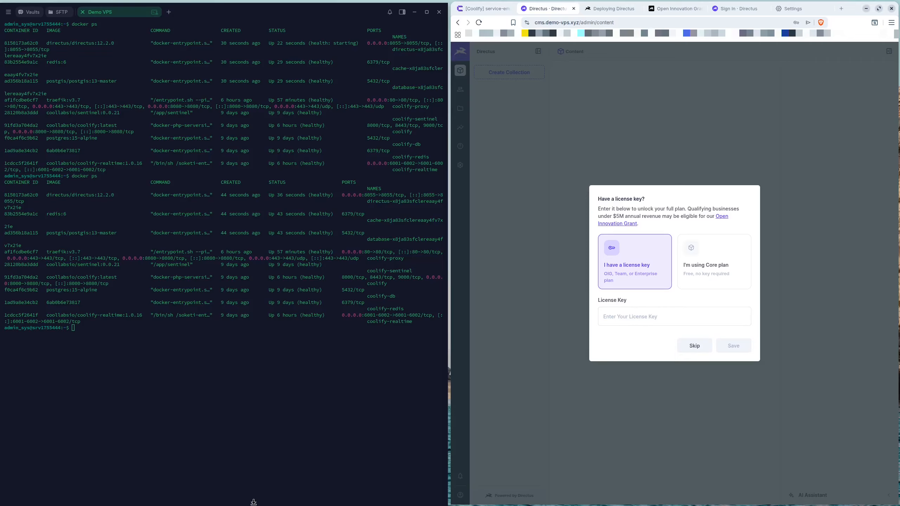
{"action": "mouse_move", "coordinate": [253, 504]}
{"action": "left_click", "coordinate": [441, 496]}
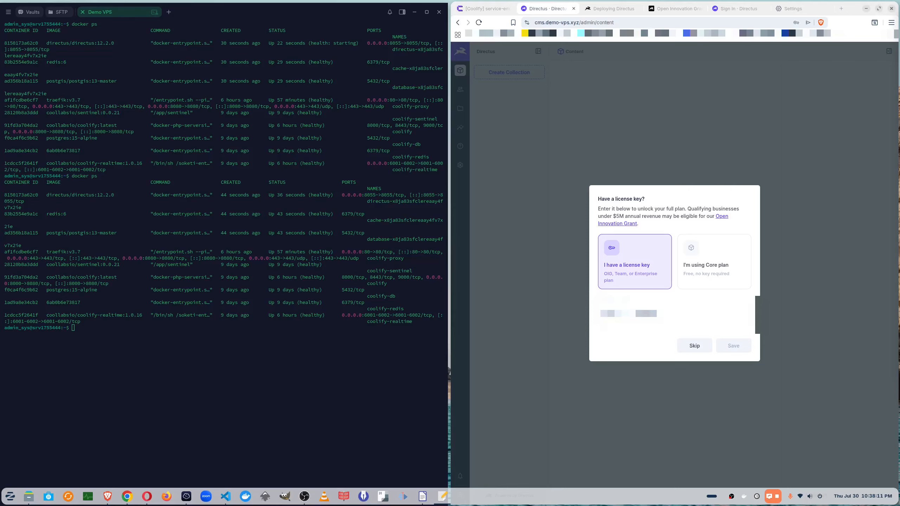
{"action": "key", "text": "ctrl+v"}
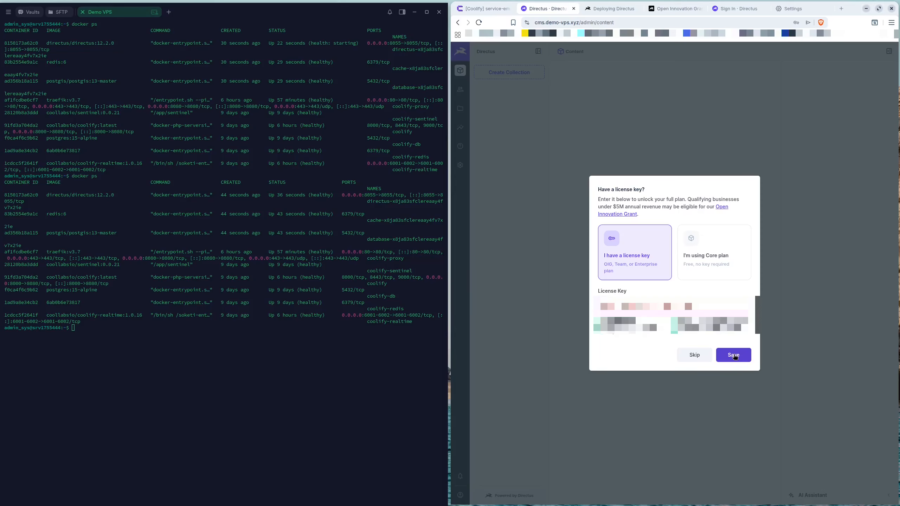
{"action": "left_click", "coordinate": [734, 356]}
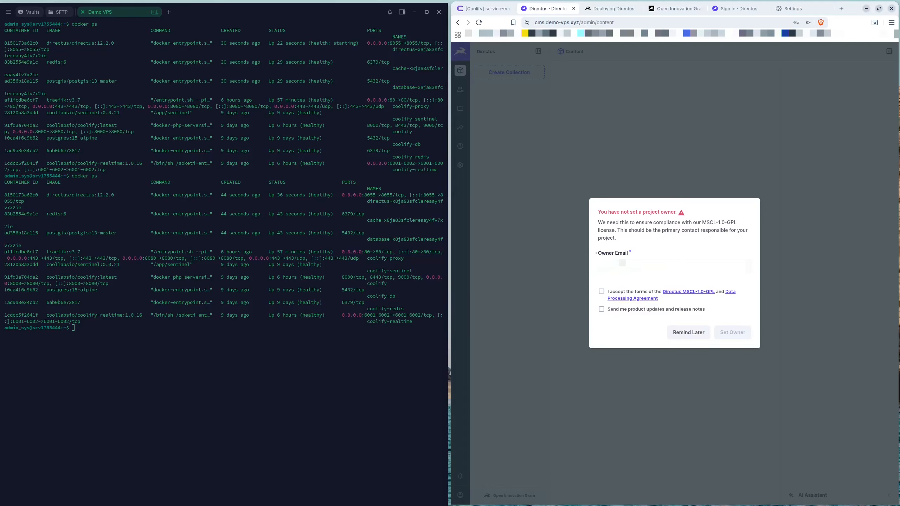
- Set the project owner with the owner's e-mail, accepting the Directus MSCL-1.0-GPL and Data Processing Agreement terms
{"action": "left_click", "coordinate": [621, 263]}
{"action": "left_click", "coordinate": [602, 292]}
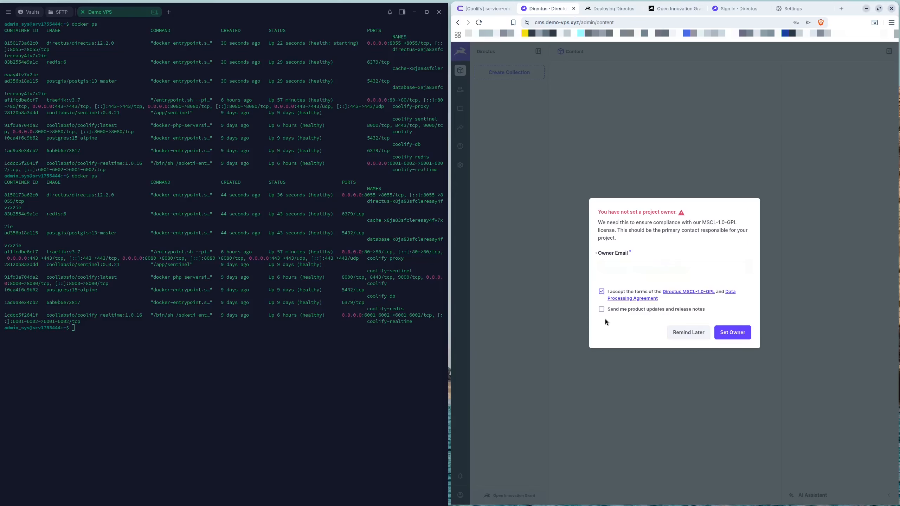
{"action": "left_click", "coordinate": [736, 336]}
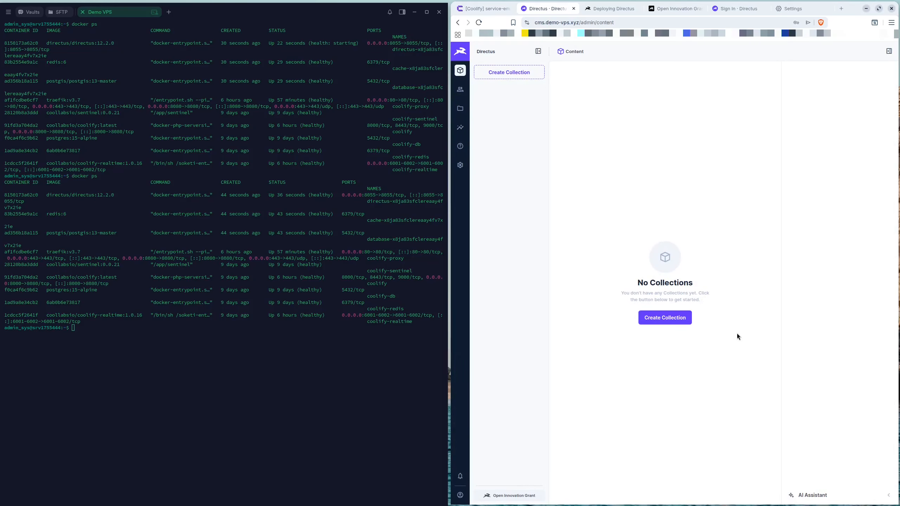
- View the Flows page in the Directus settings, and switch back to the service's configuration page in Coolify
{"action": "left_click", "coordinate": [460, 164]}
{"action": "left_click", "coordinate": [491, 85]}
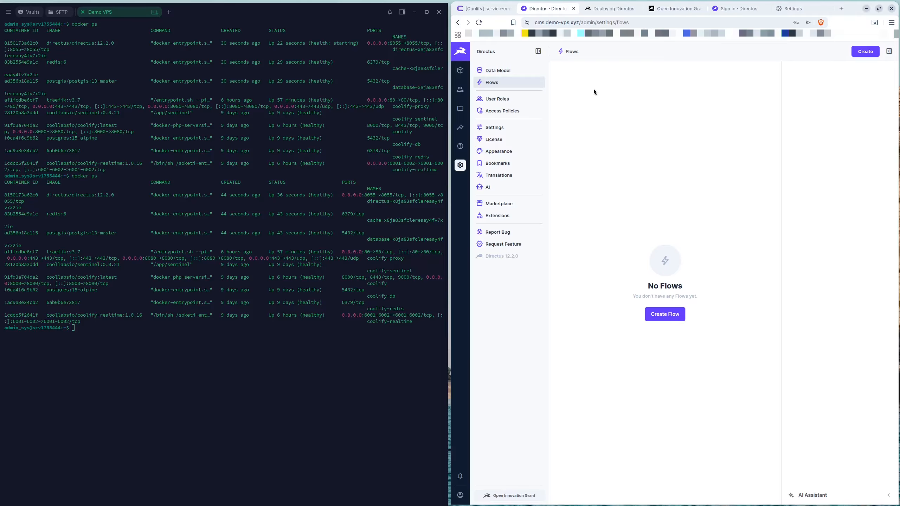
{"action": "left_click", "coordinate": [484, 8]}
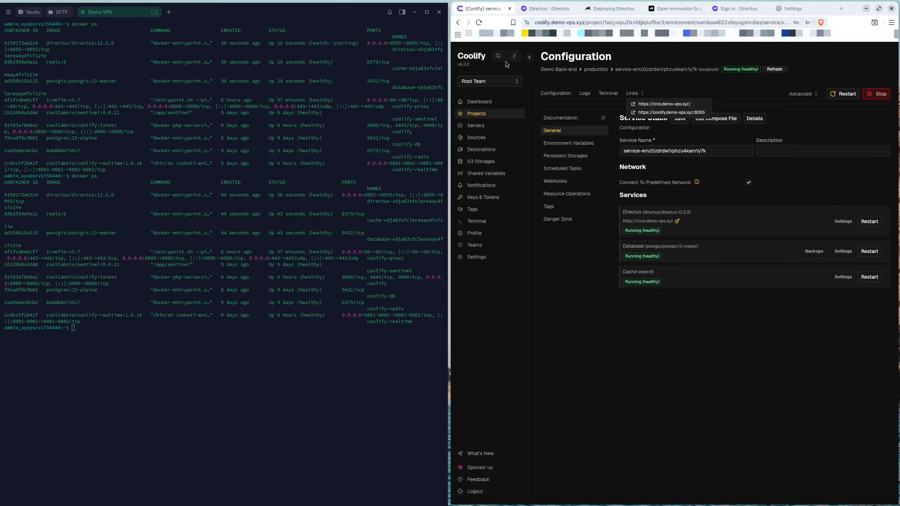
{"action": "left_click", "coordinate": [666, 90]}
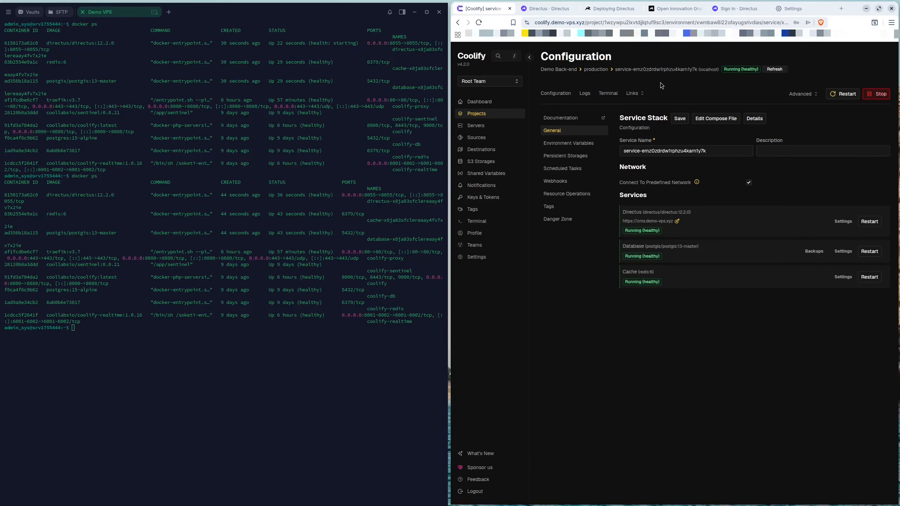